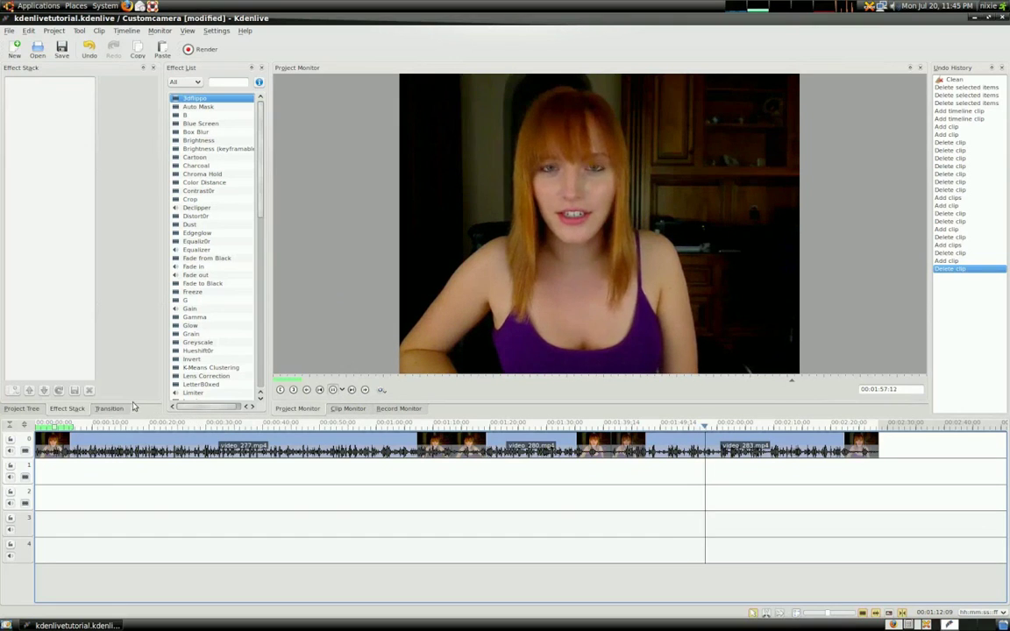
# Import video_285.mp4 with Add Clip and place it after the last clip on track 1
pyautogui.click(24, 410)
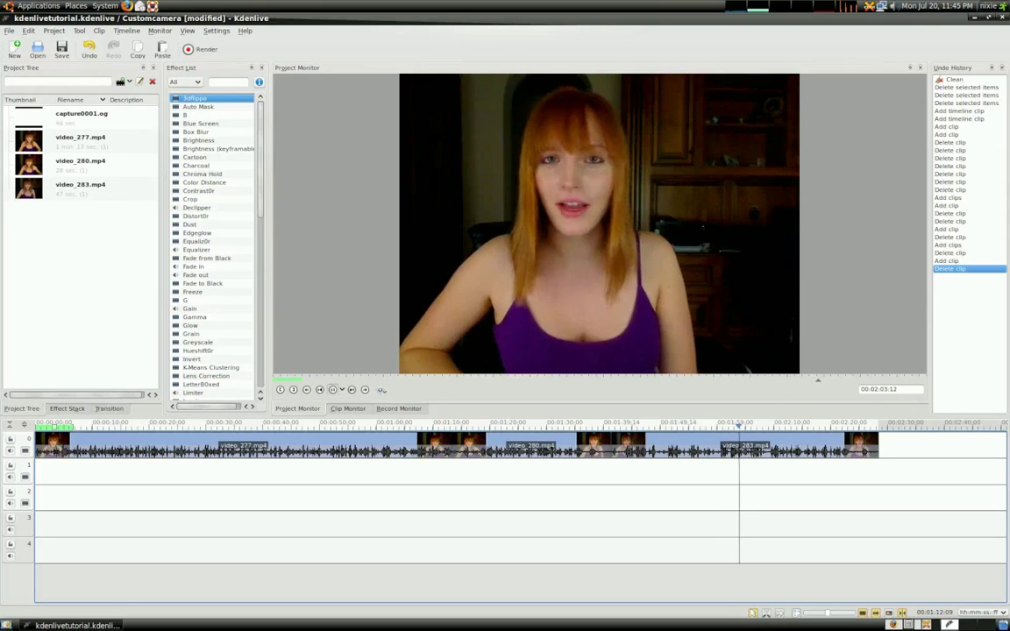
pyautogui.rightClick(56, 229)
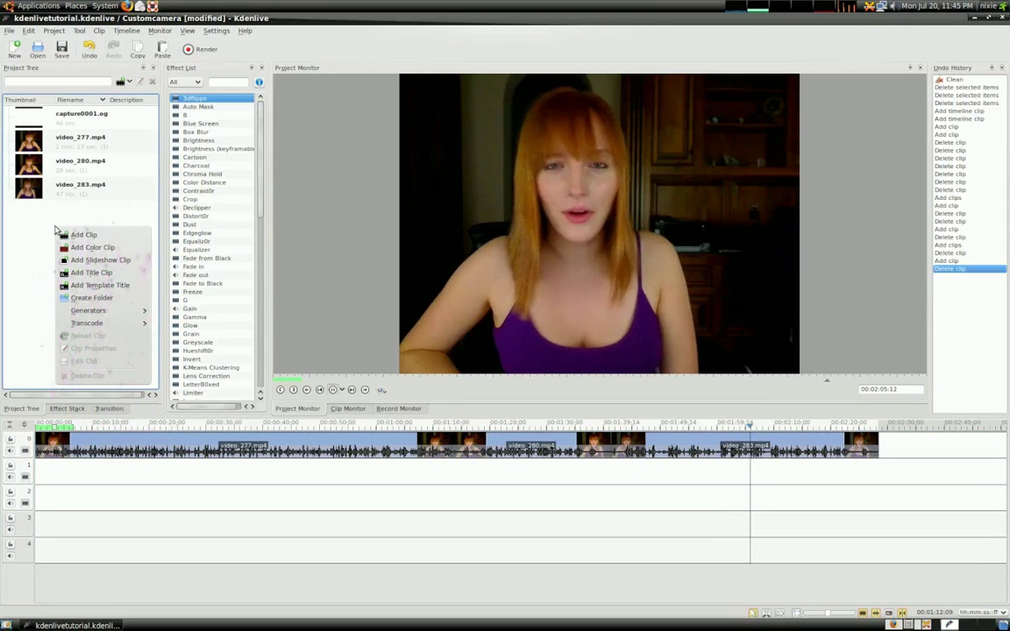
pyautogui.click(83, 235)
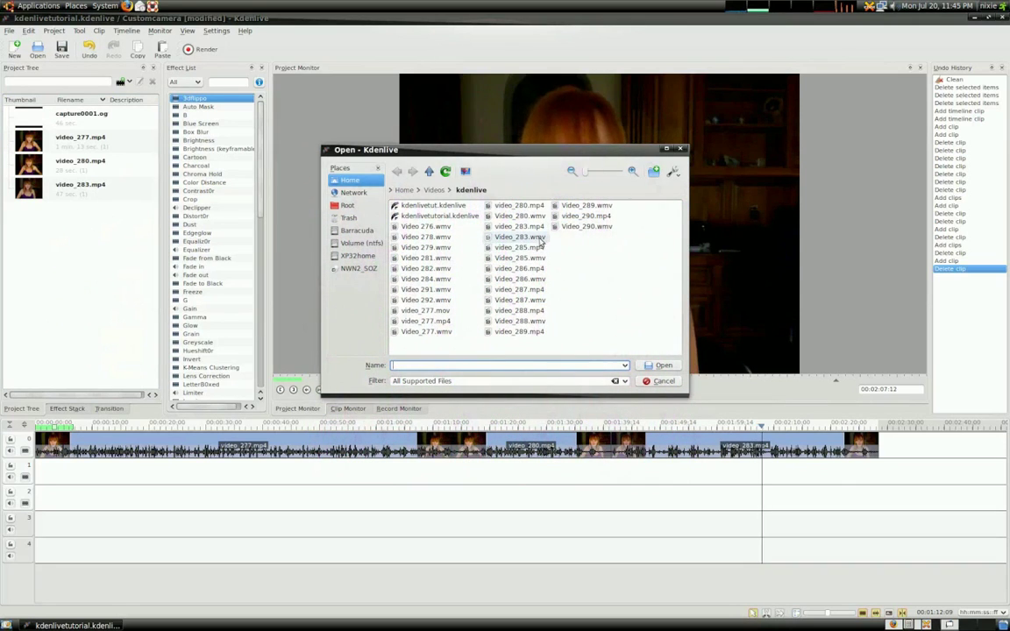
pyautogui.doubleClick(519, 247)
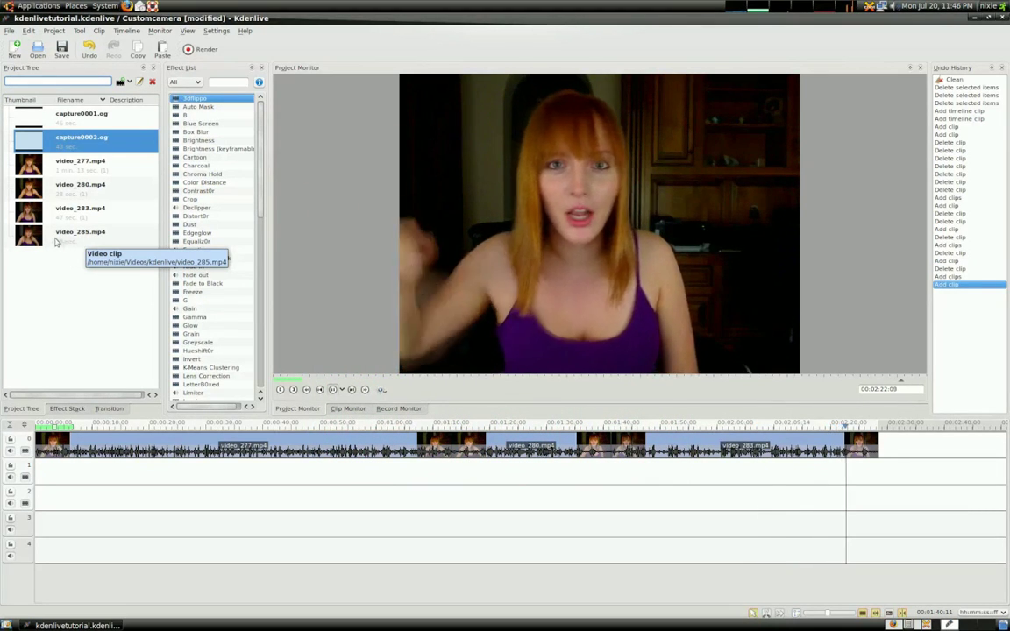
pyautogui.moveTo(79, 231); pyautogui.dragTo(252, 342)
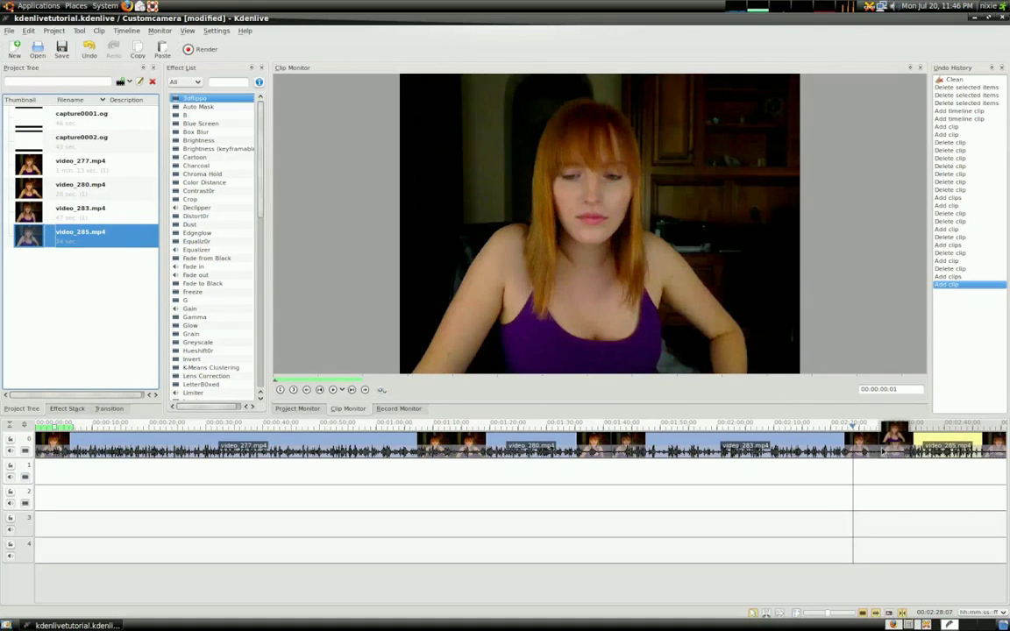
pyautogui.moveTo(252, 342); pyautogui.dragTo(881, 447)
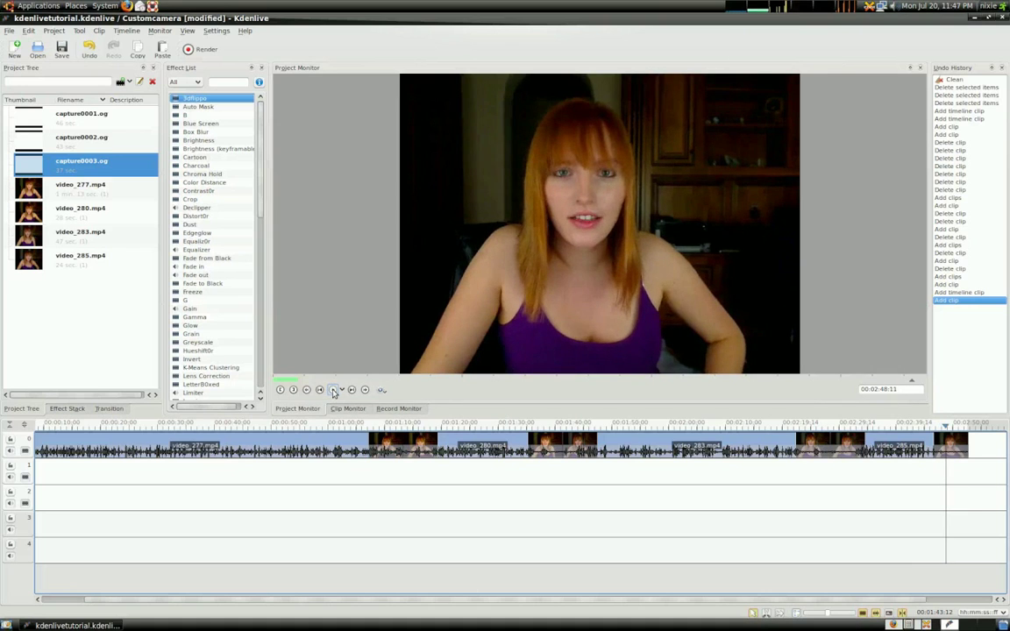
# Cut the video_283 clip in two at the 02:22 playhead position
pyautogui.click(797, 473)
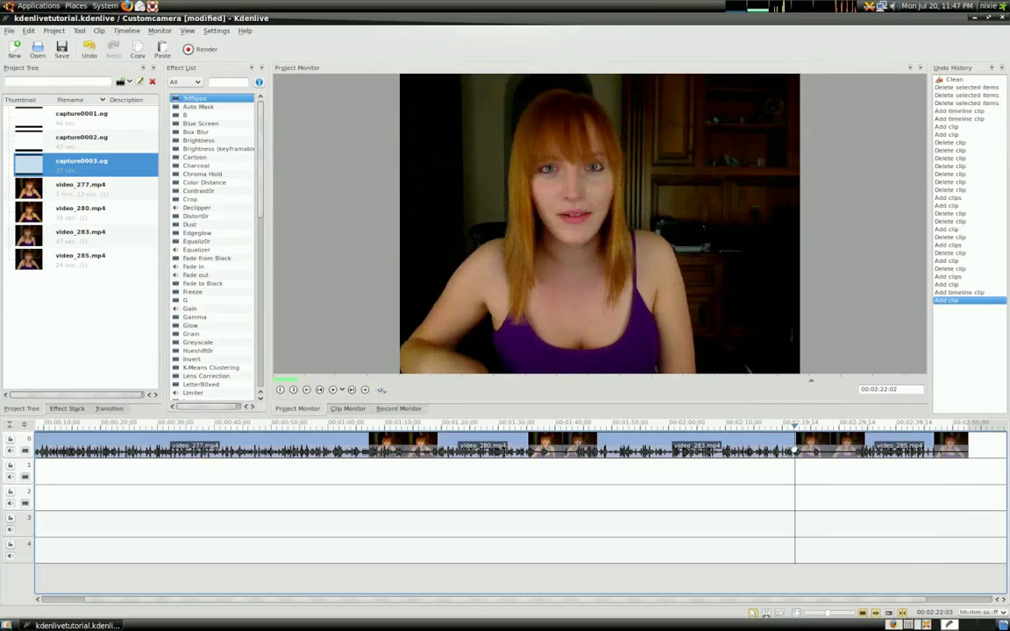
pyautogui.rightClick(795, 450)
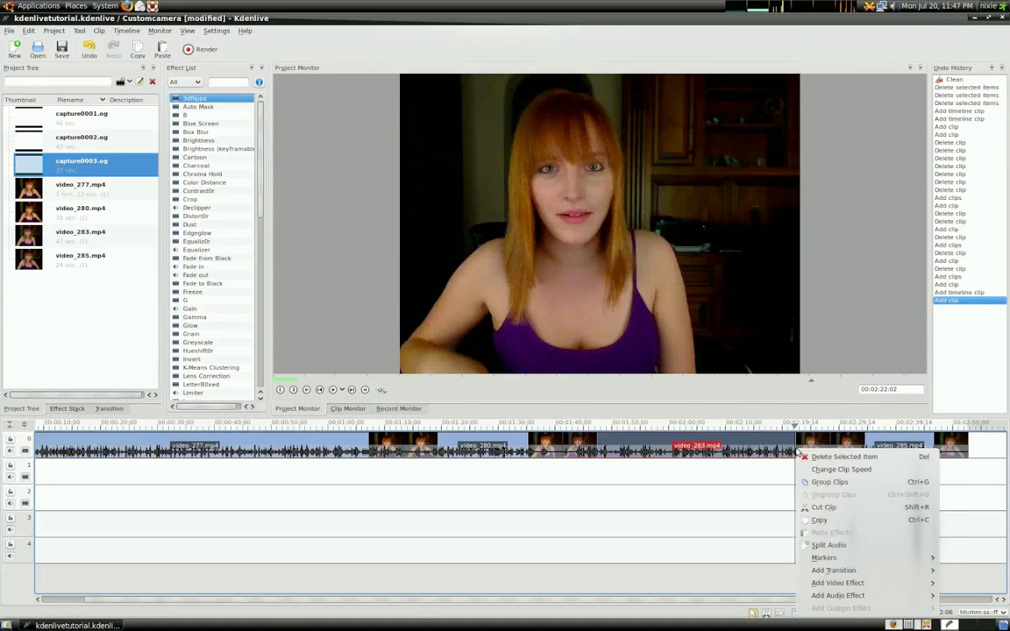
pyautogui.click(812, 507)
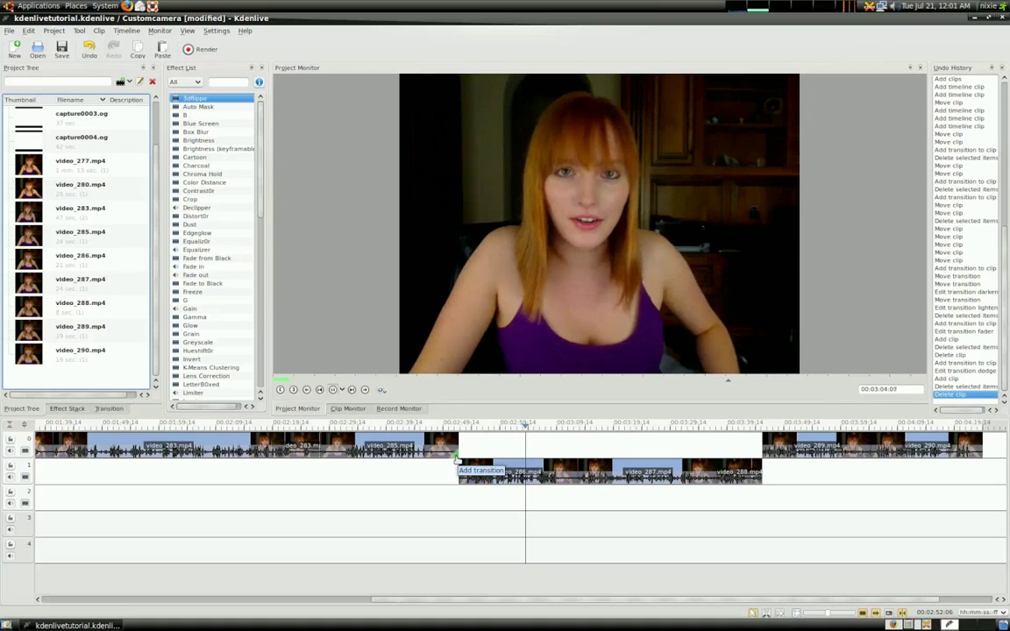
# Add a transition from video_285 to video_286 and change its type from Dissolve to fader
pyautogui.click(457, 462)
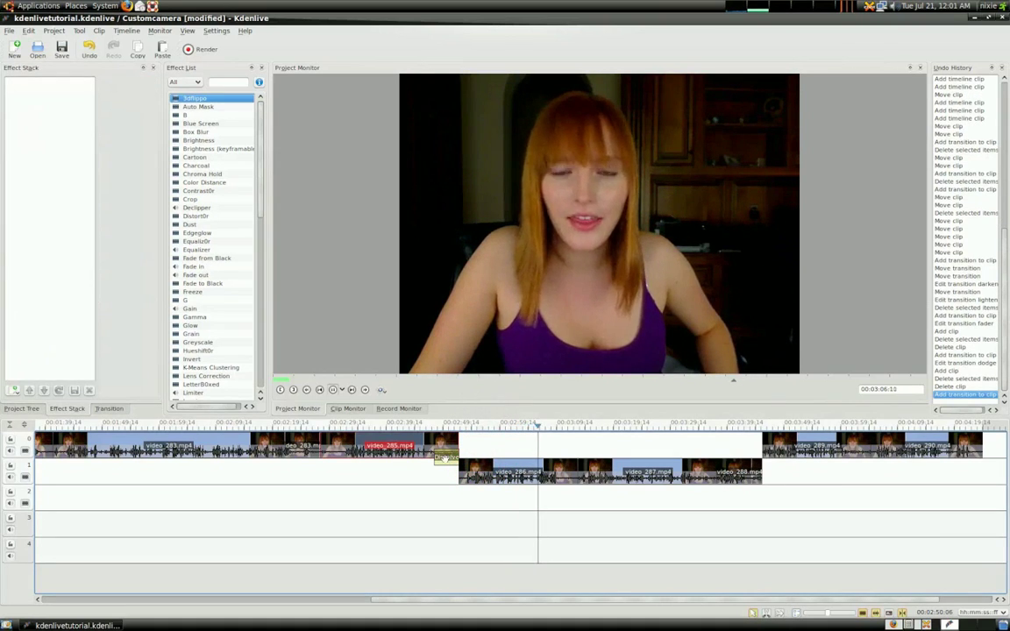
pyautogui.click(445, 458)
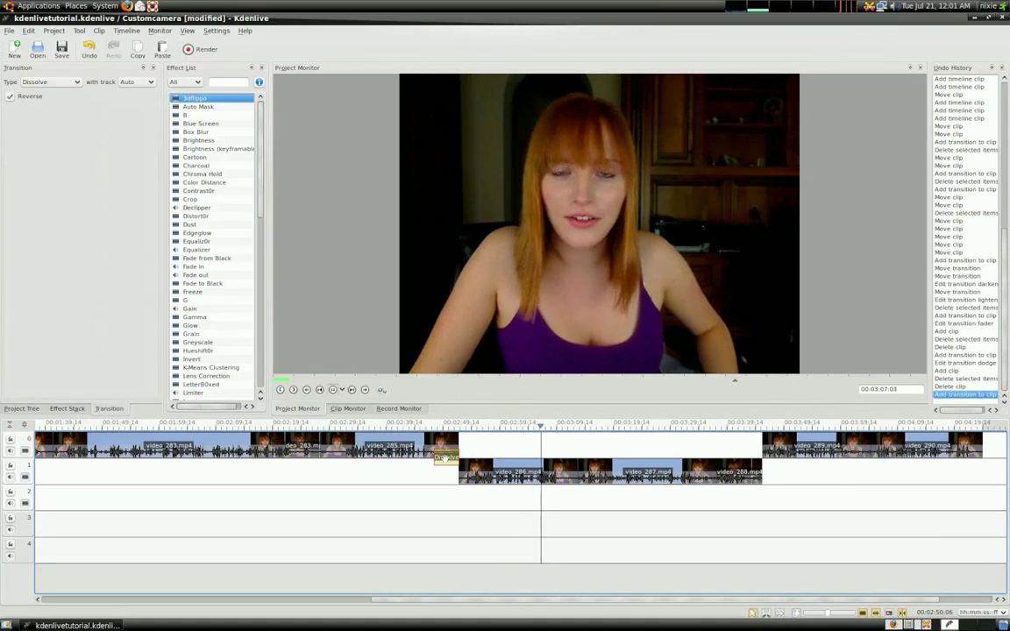
pyautogui.click(76, 83)
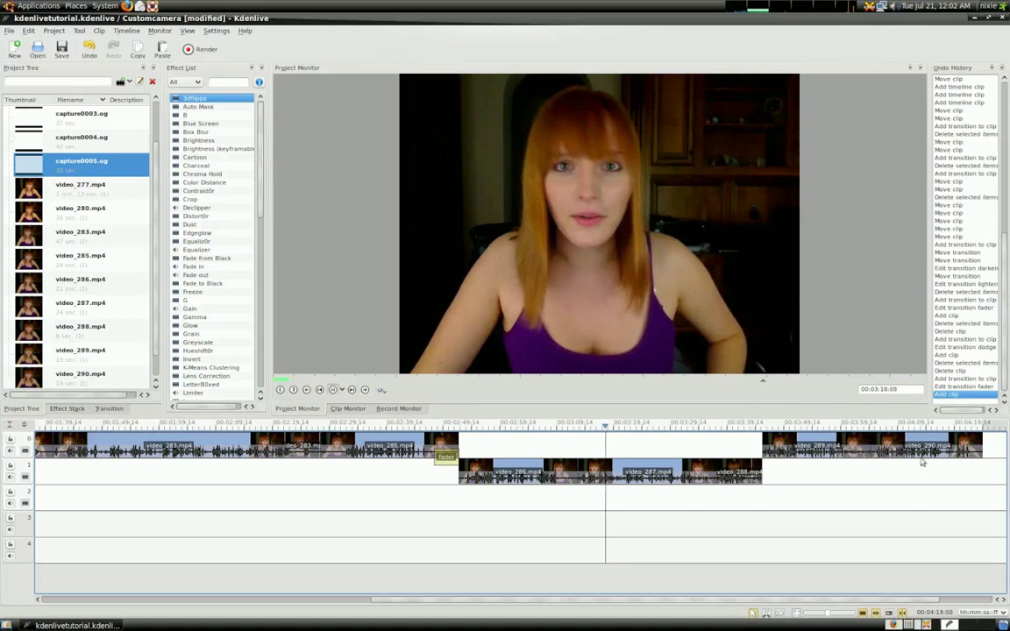
pyautogui.moveTo(936, 445)
pyautogui.mouseDown()
pyautogui.moveTo(839, 497)
pyautogui.moveTo(935, 449)
pyautogui.mouseUp()
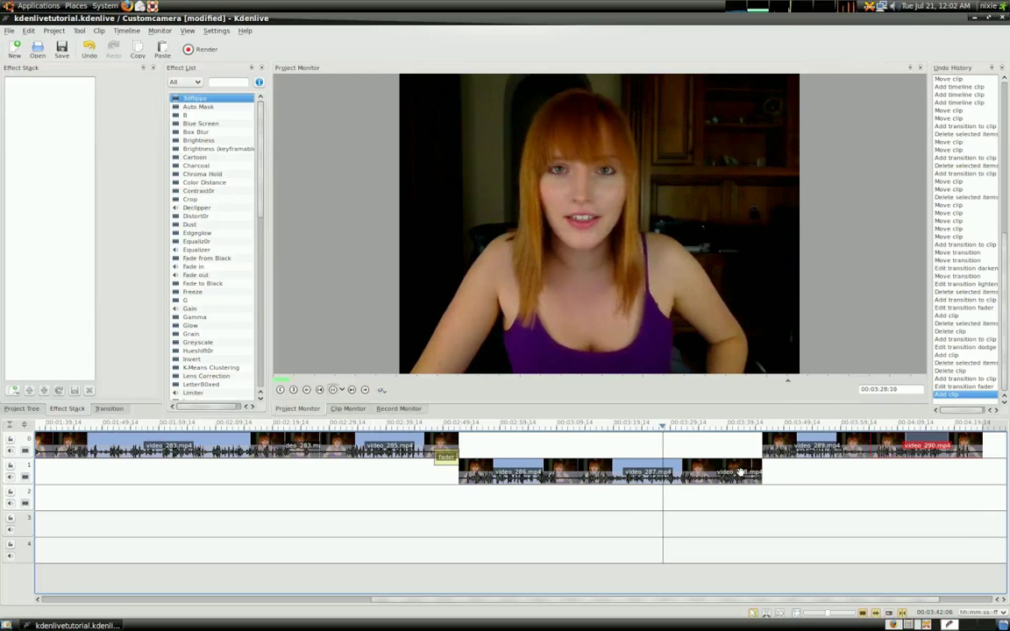
# Apply the B video effect to video_288 from its right-click menu
pyautogui.rightClick(736, 467)
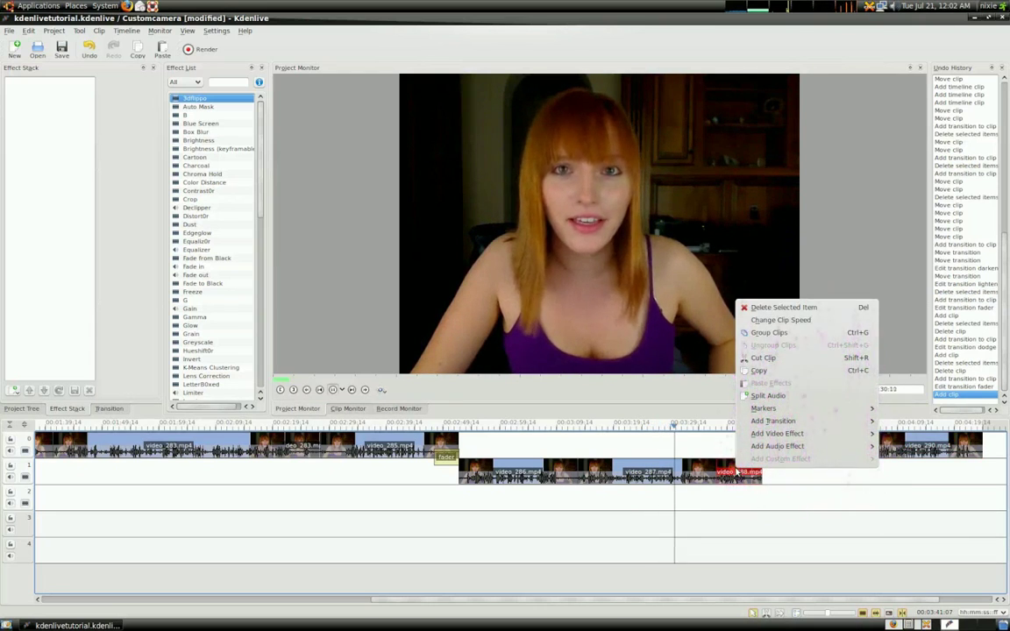
pyautogui.moveTo(776, 433)
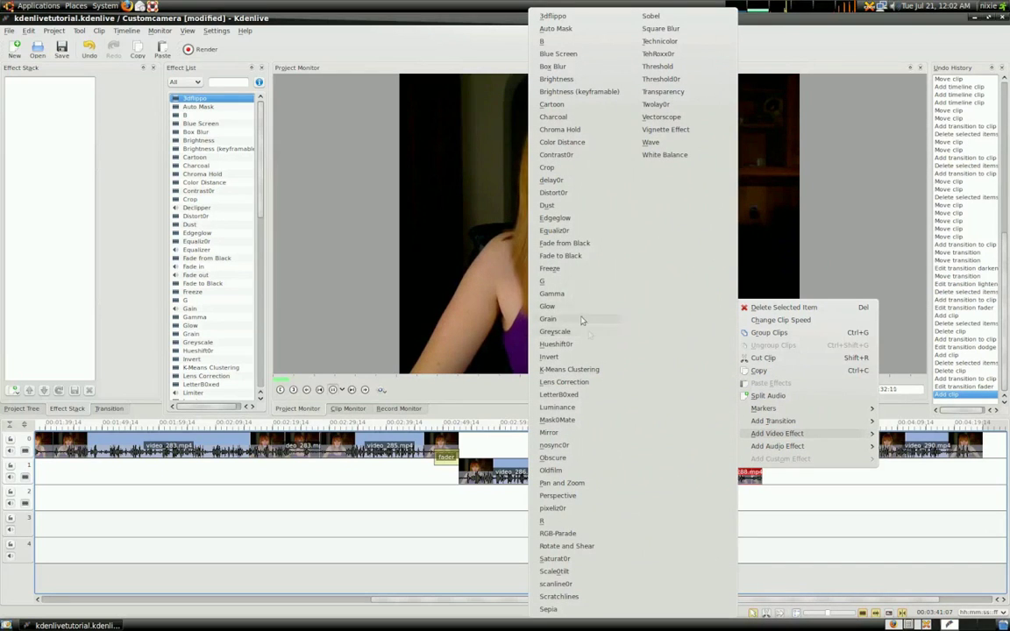
pyautogui.click(545, 41)
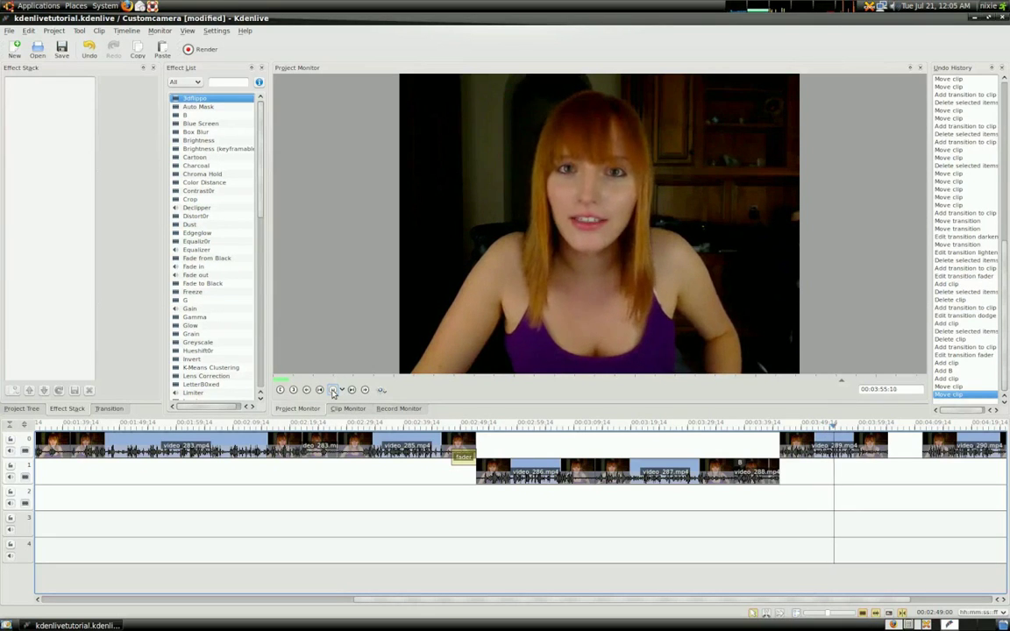
# Start a new title clip with Add Title Clip in the Project Tree
pyautogui.click(13, 410)
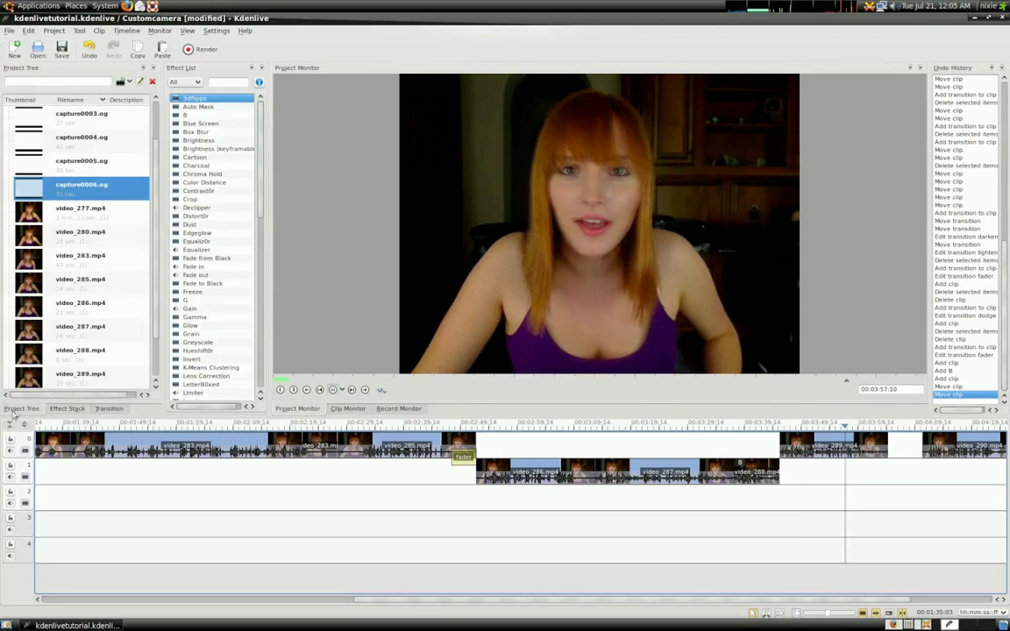
pyautogui.scroll(-2, 124, 302)
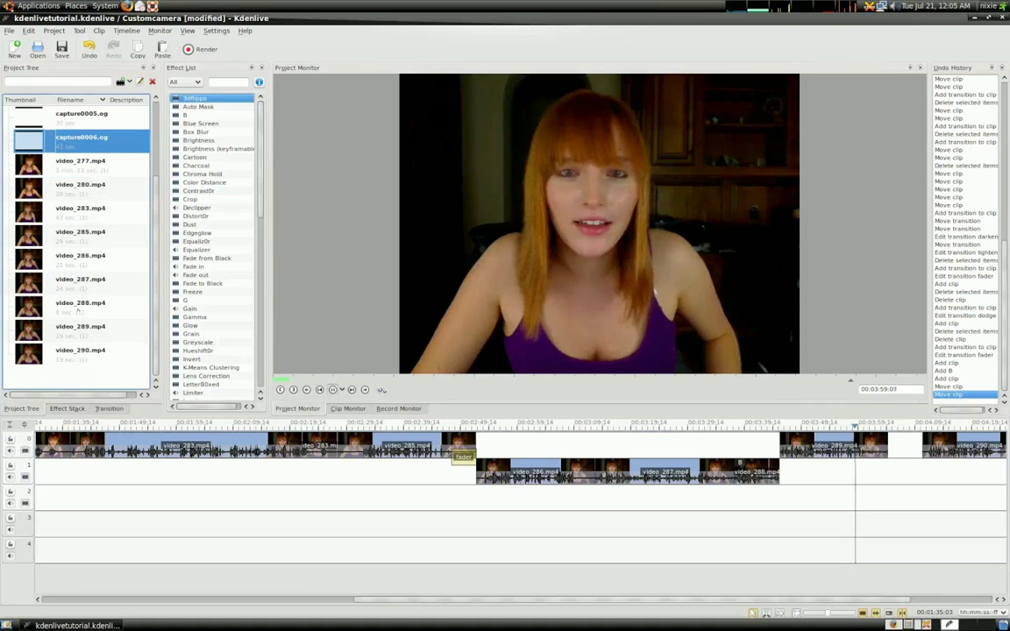
pyautogui.rightClick(65, 371)
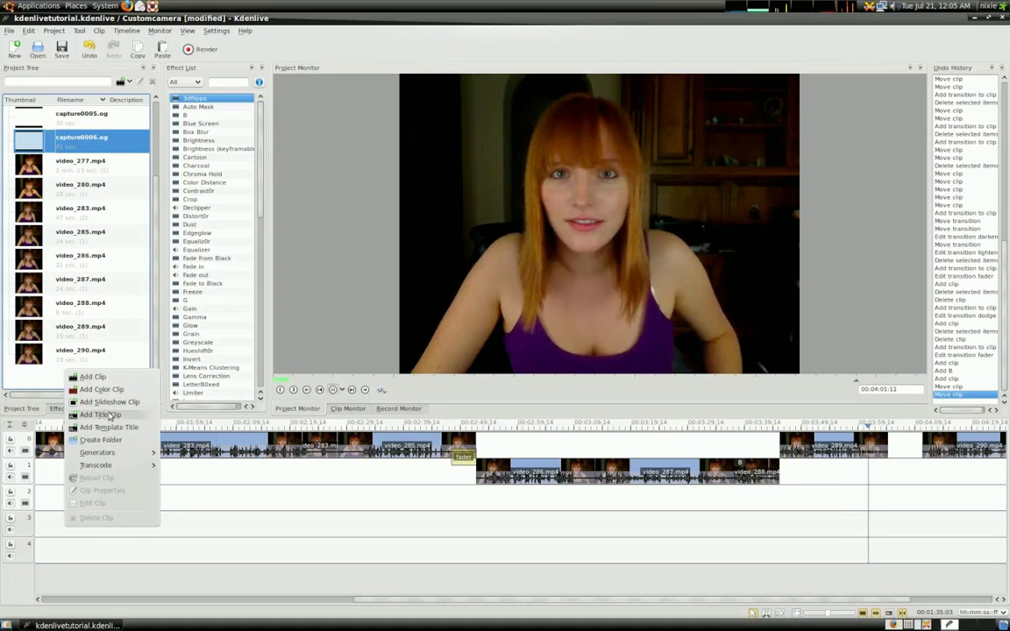
pyautogui.click(100, 414)
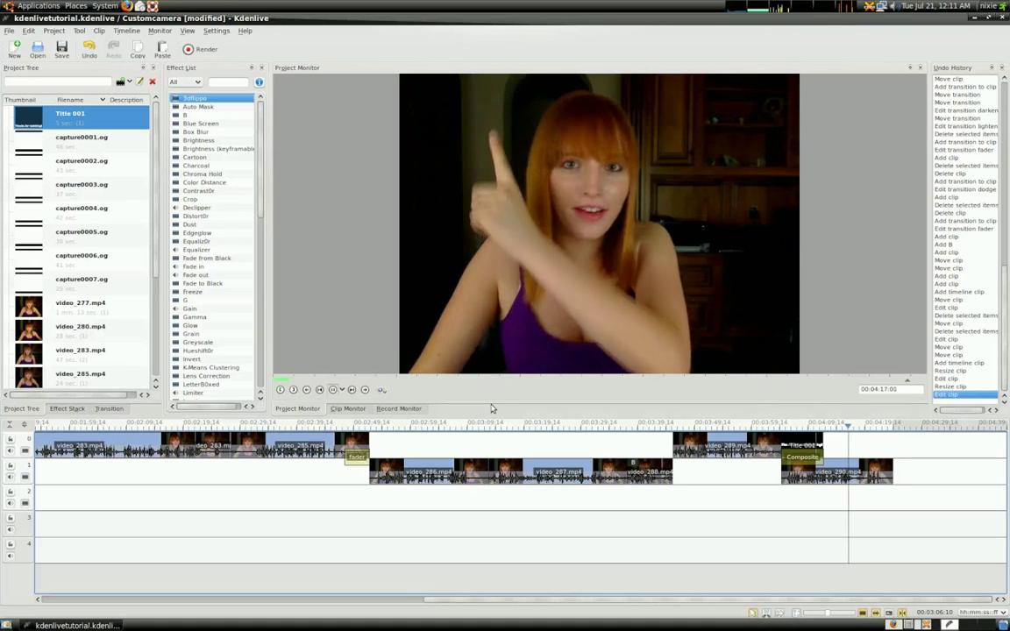
# Open the Rendering dialog with the toolbar Render button
pyautogui.click(197, 49)
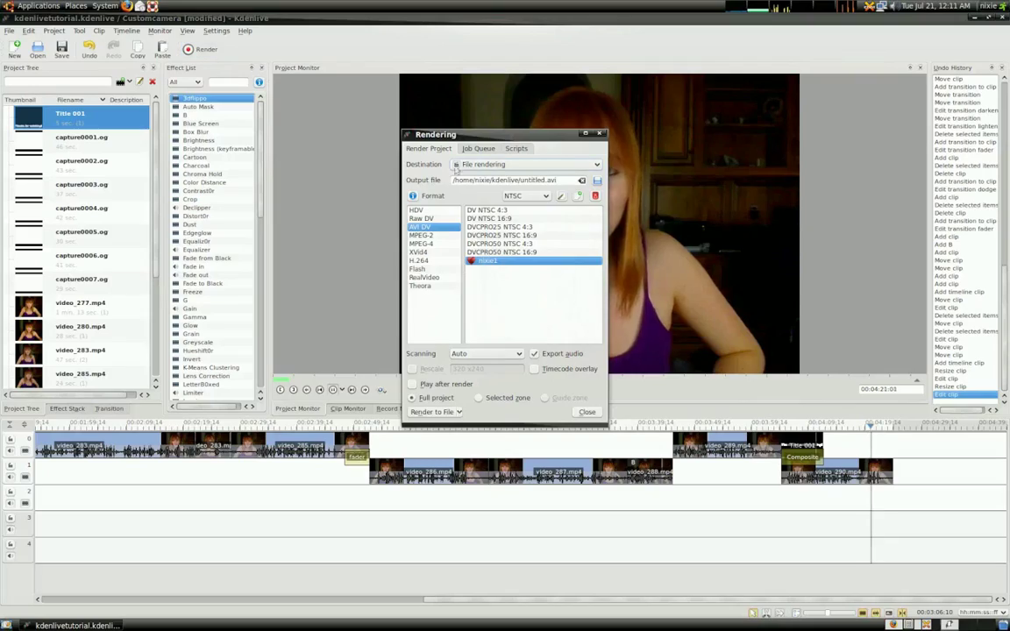